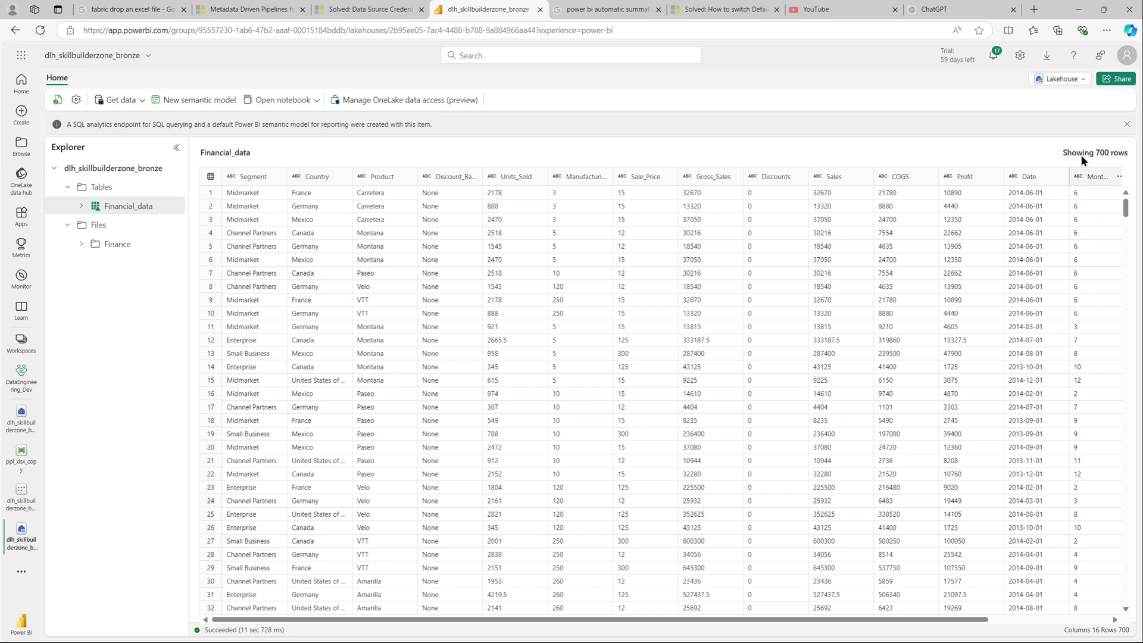
- Switch dlh_skillbuilderzone_bronze to its SQL analytics endpoint and copy the SQL connection string from its settings
{"action": "left_click", "coordinate": [1078, 82]}
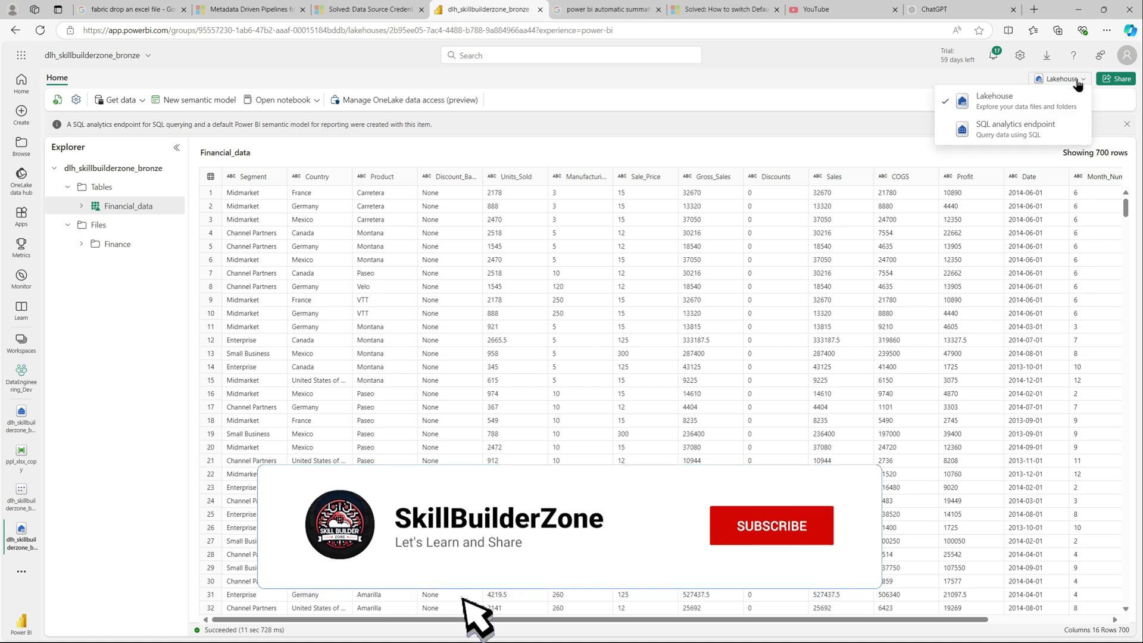
{"action": "left_click", "coordinate": [1030, 132]}
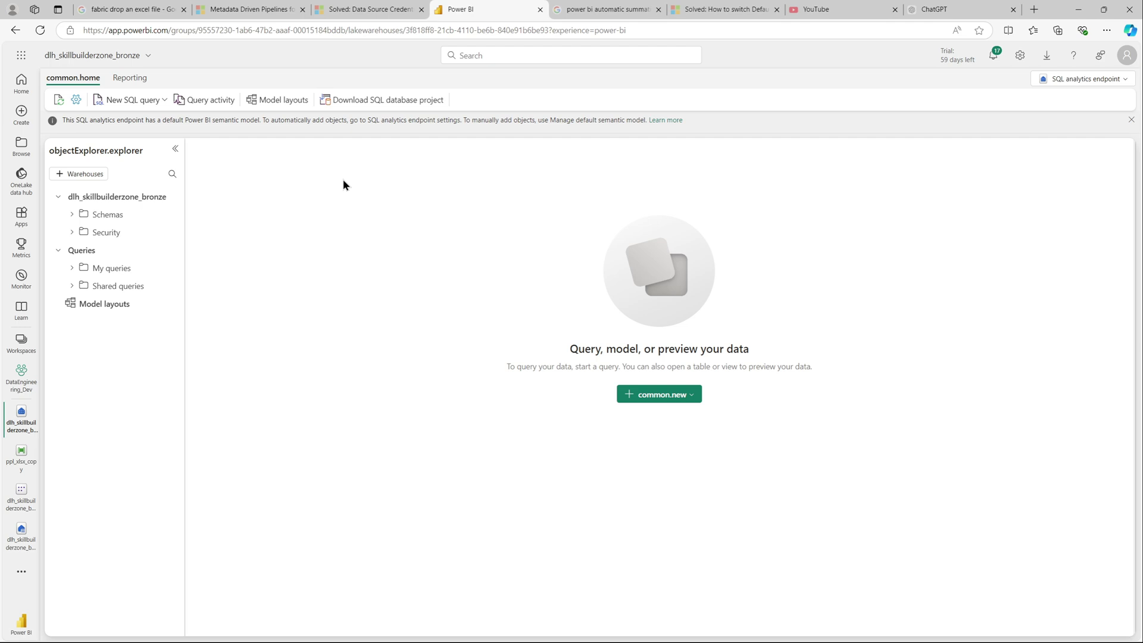
{"action": "left_click", "coordinate": [73, 216]}
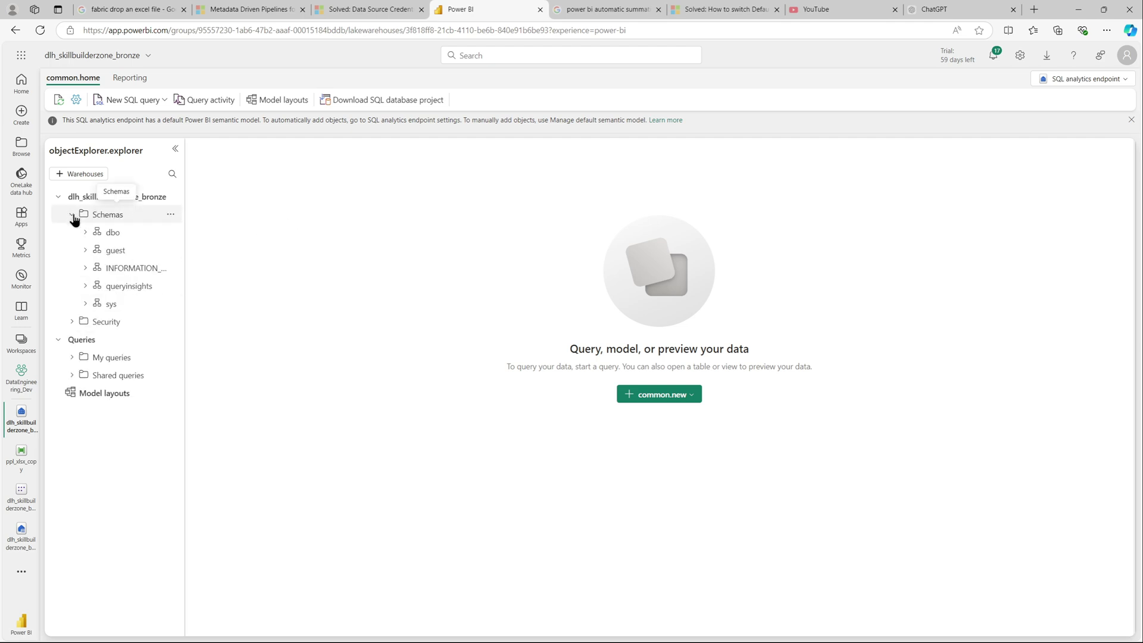
{"action": "left_click", "coordinate": [73, 215]}
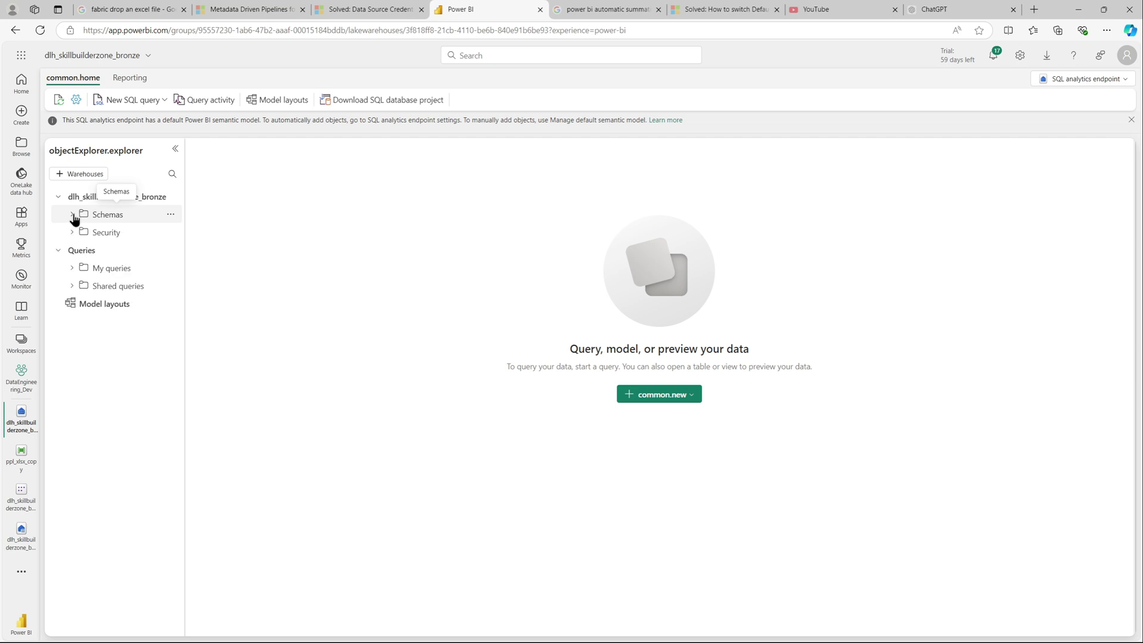
{"action": "left_click", "coordinate": [76, 100]}
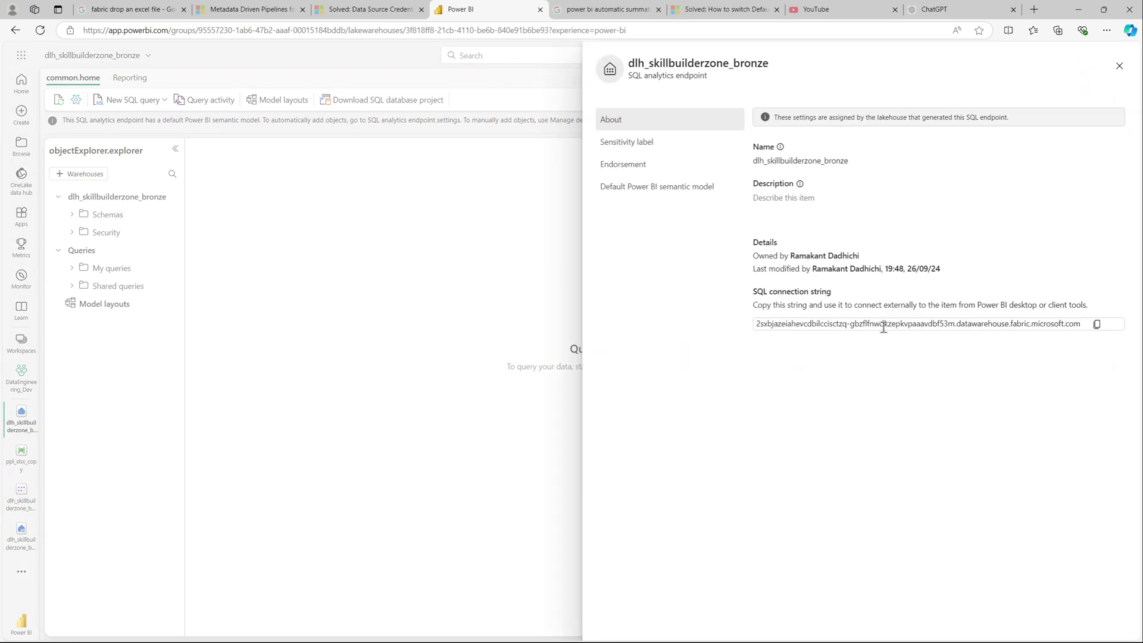
{"action": "left_click", "coordinate": [1097, 325]}
- In Power BI Desktop, close Data source settings and start publishing financialreport
{"action": "left_click", "coordinate": [736, 629]}
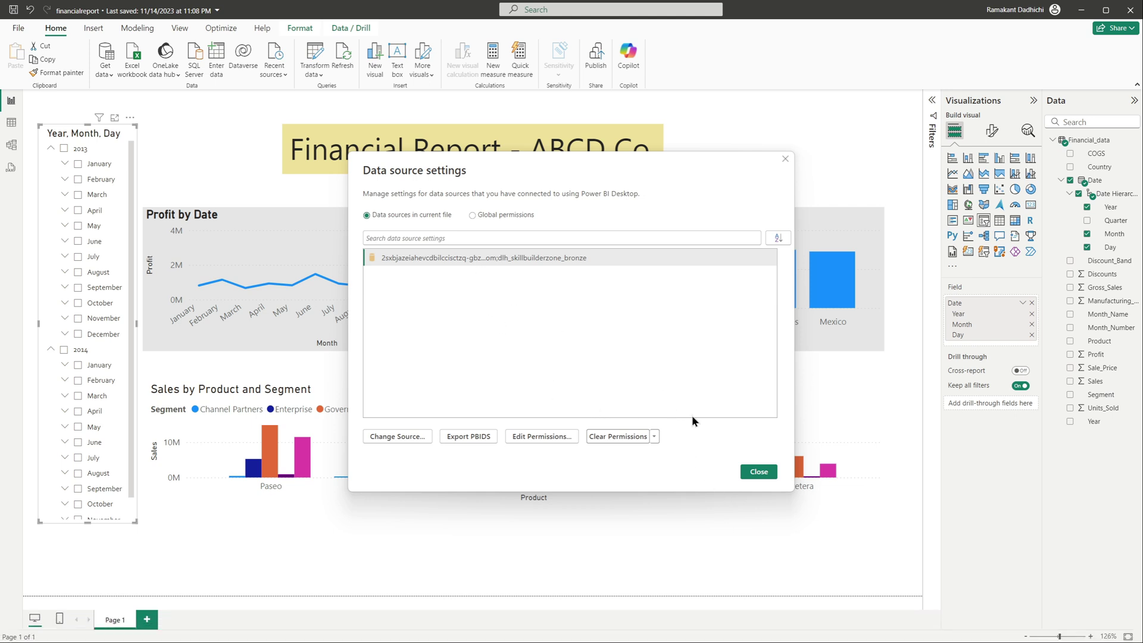
{"action": "left_click", "coordinate": [767, 474]}
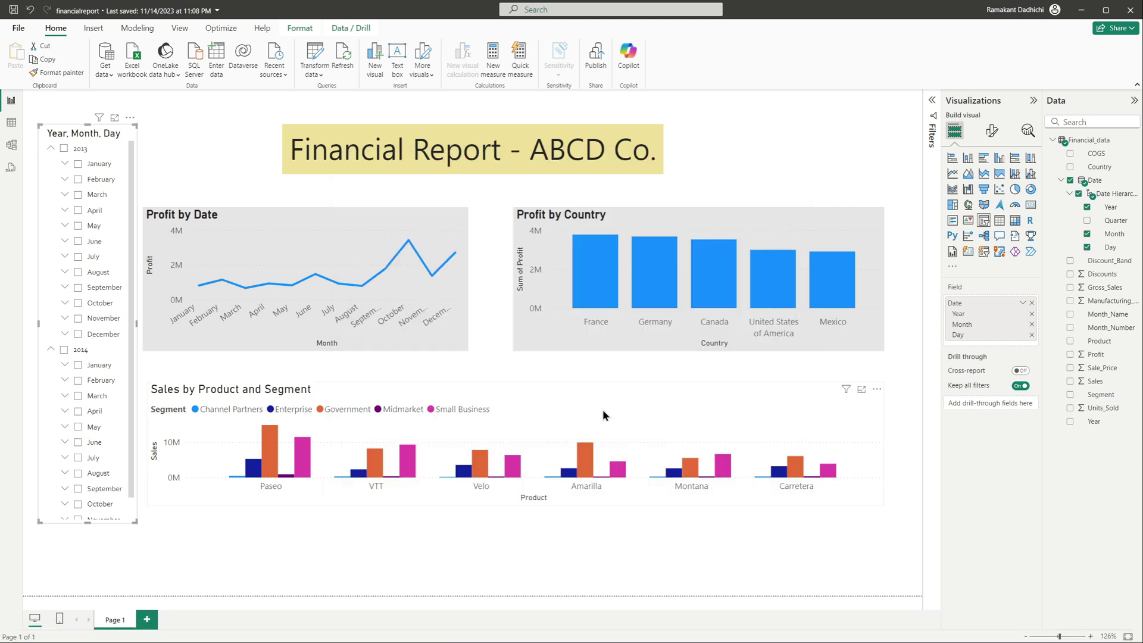
{"action": "left_click", "coordinate": [596, 57]}
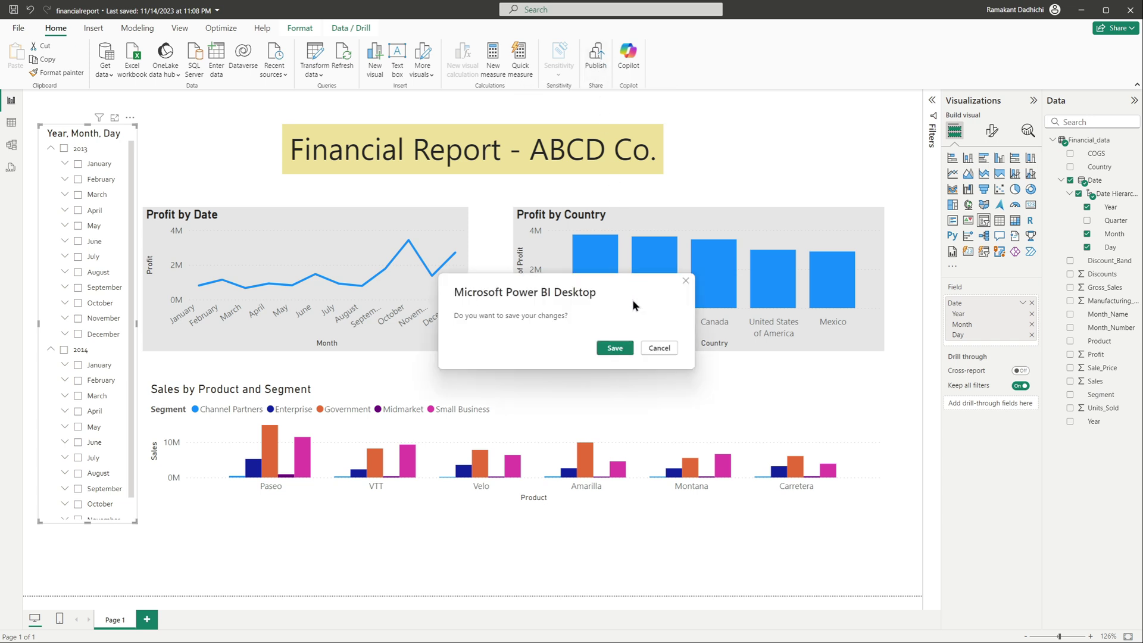
- Save financialreport, publish it to PowerBI_Reporting_Dev, and open its semantic model settings online
{"action": "left_click", "coordinate": [617, 350]}
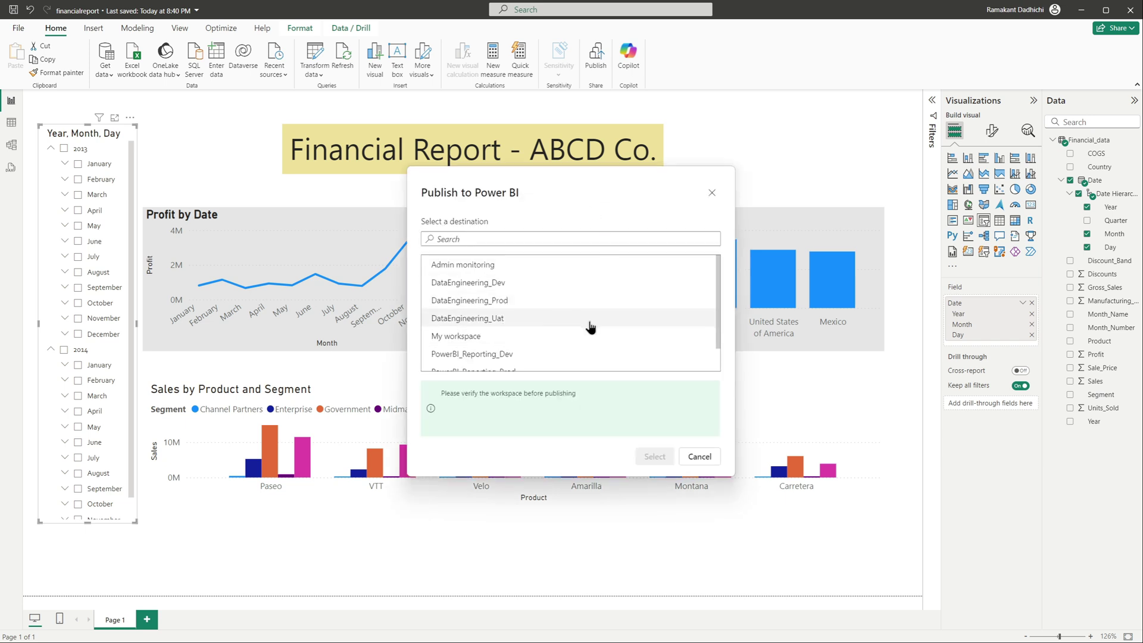
{"action": "scroll", "coordinate": [591, 329], "scroll_direction": "down", "scroll_amount": 1}
{"action": "left_click", "coordinate": [500, 343]}
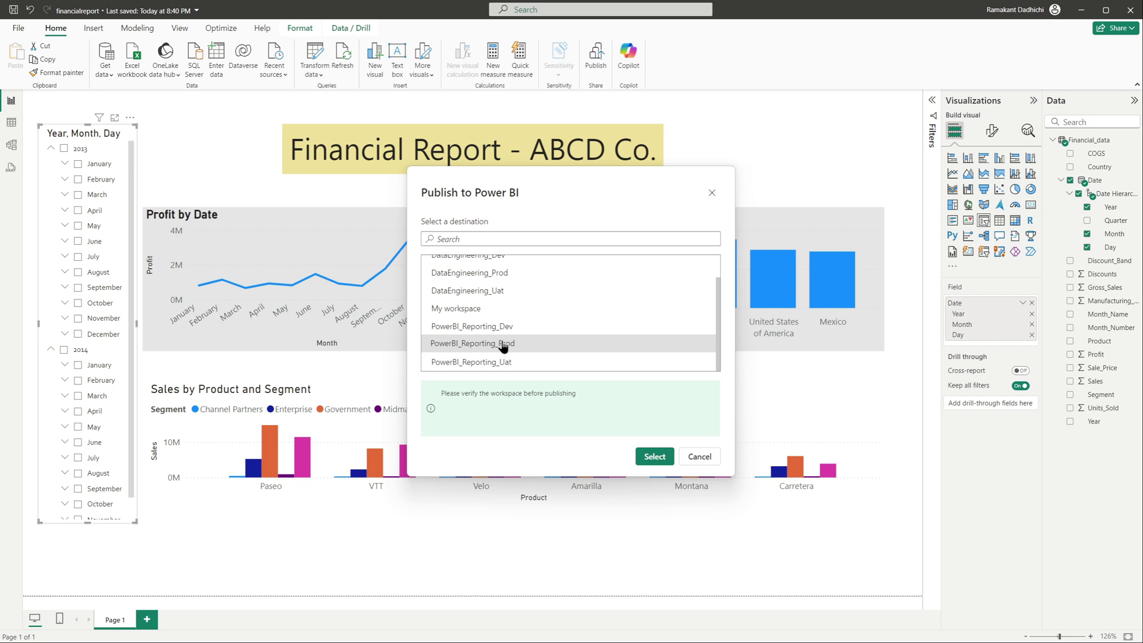
{"action": "left_click", "coordinate": [494, 327]}
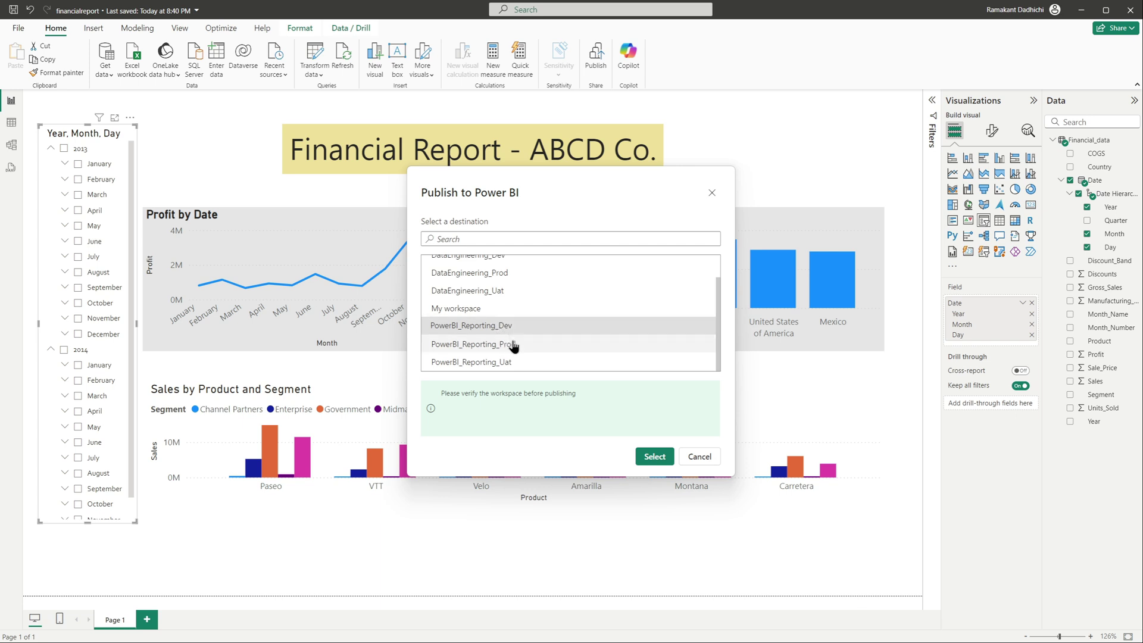
{"action": "left_click", "coordinate": [655, 456]}
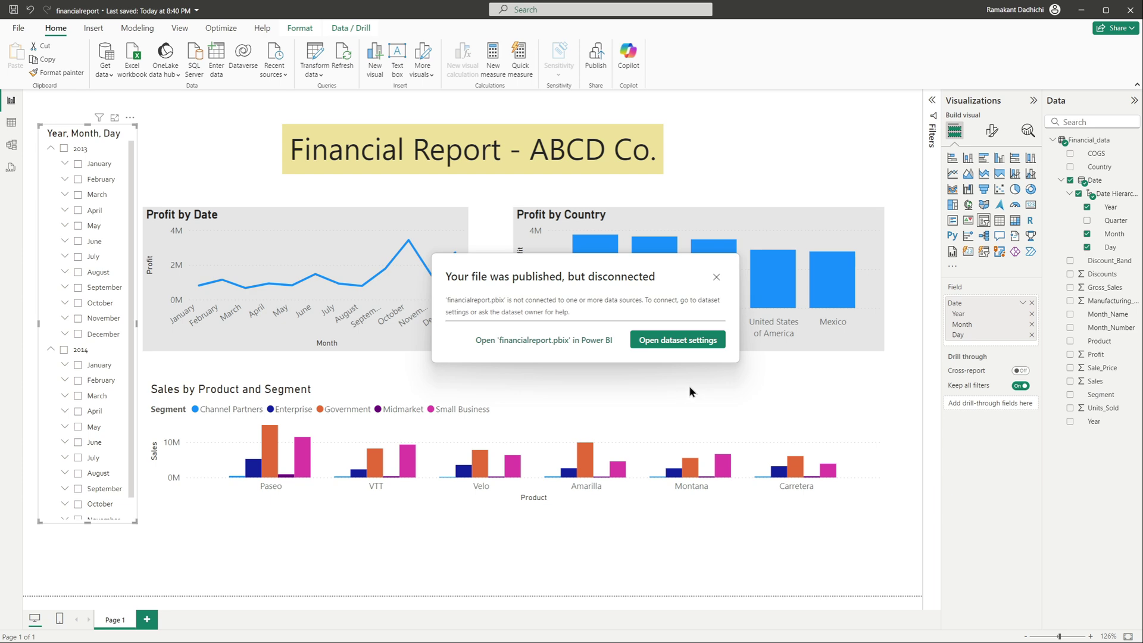
{"action": "left_click", "coordinate": [677, 340]}
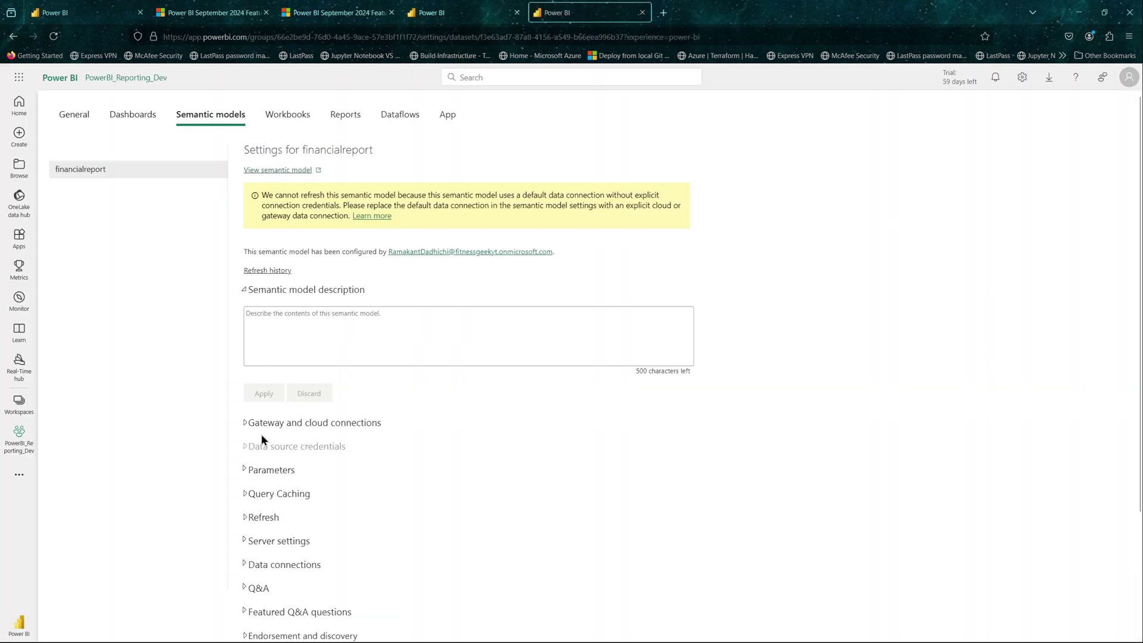
- Expand Gateway and cloud connections and review the data source's Maps to options, keeping single sign-on
{"action": "left_click", "coordinate": [245, 425]}
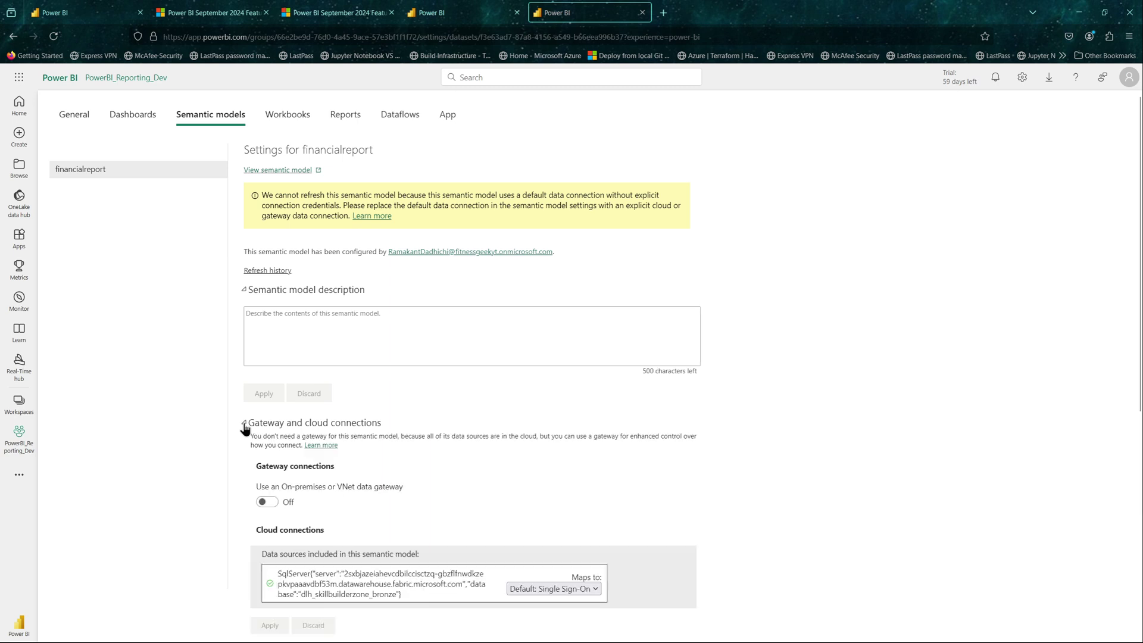
{"action": "scroll", "coordinate": [744, 432], "scroll_direction": "down", "scroll_amount": 1}
{"action": "scroll", "coordinate": [745, 434], "scroll_direction": "down", "scroll_amount": 2}
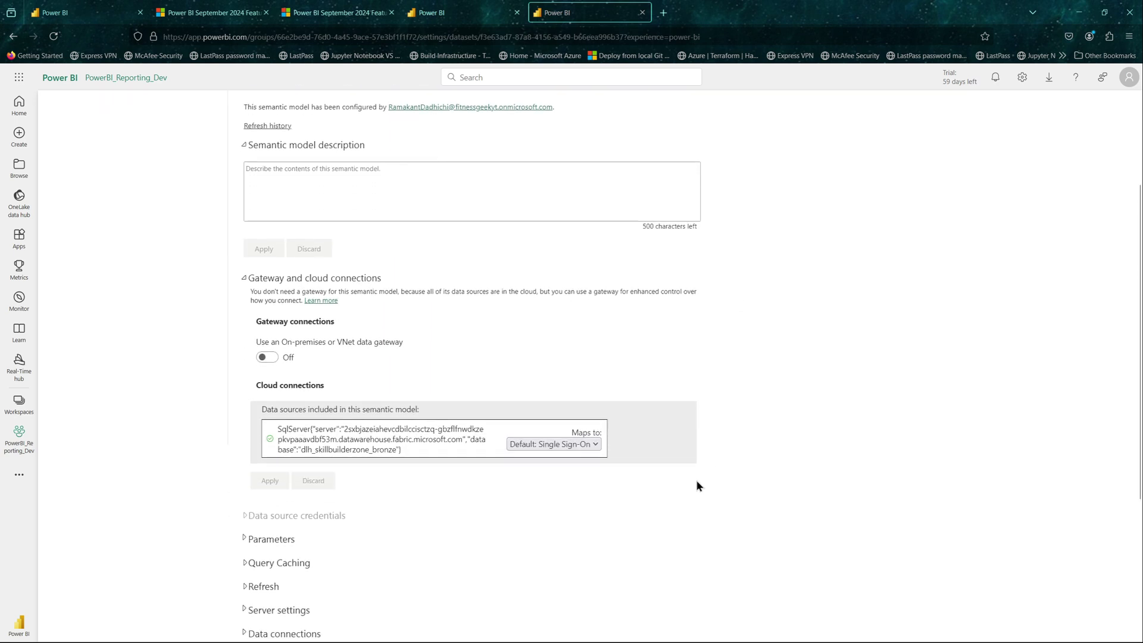
{"action": "left_click", "coordinate": [541, 447]}
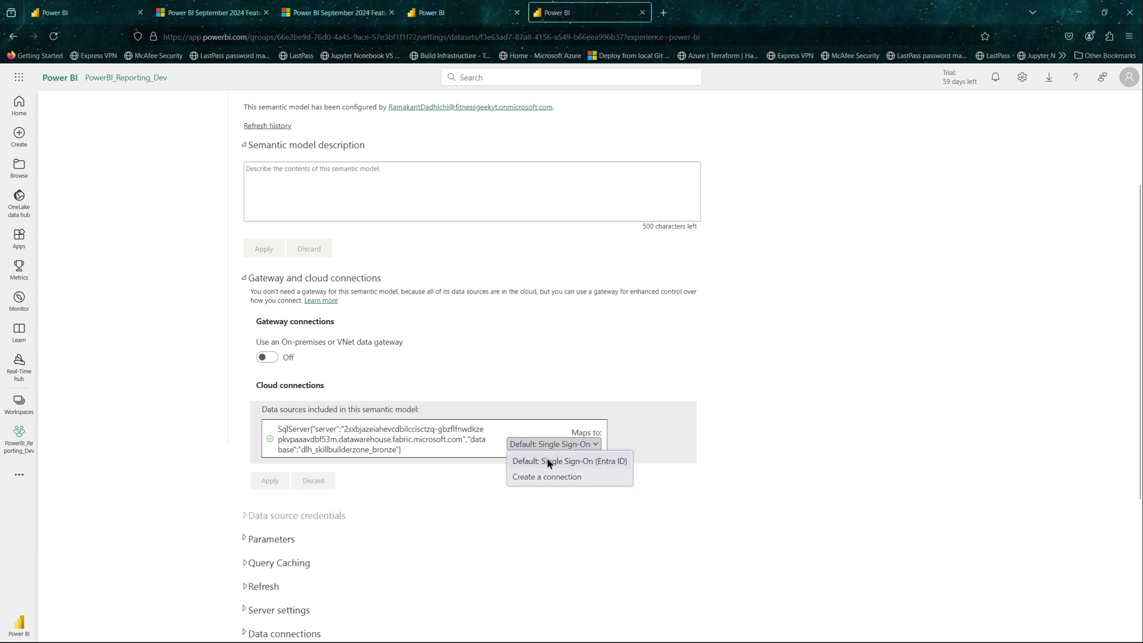
{"action": "left_click", "coordinate": [548, 463]}
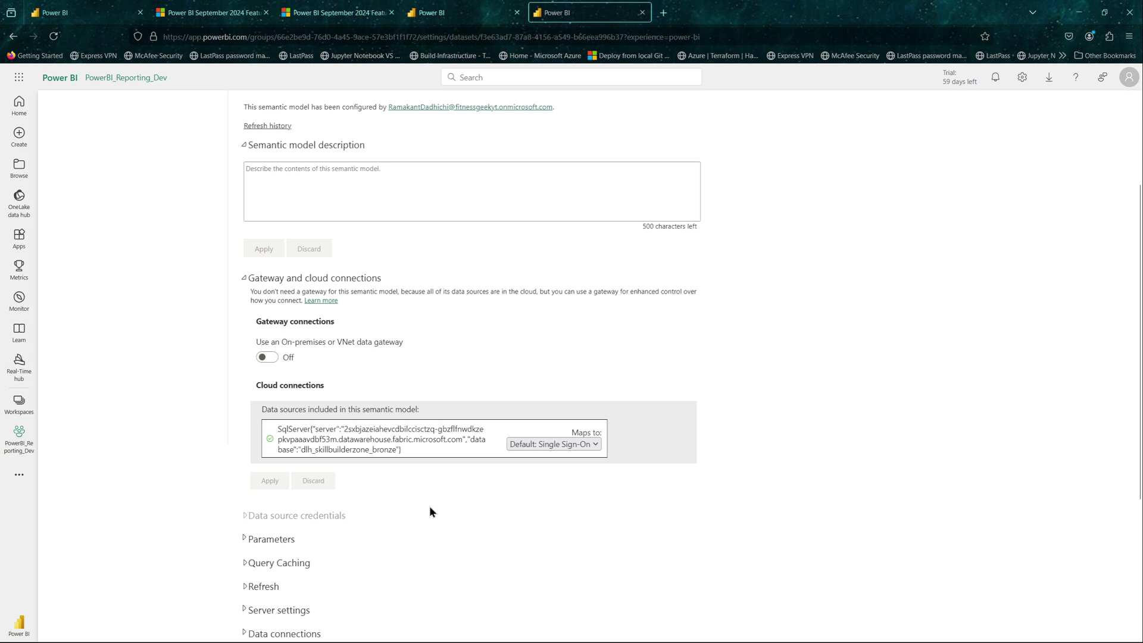
- Reopen the data source's Maps to dropdown and choose Create a connection
{"action": "scroll", "coordinate": [430, 510], "scroll_direction": "up", "scroll_amount": 3}
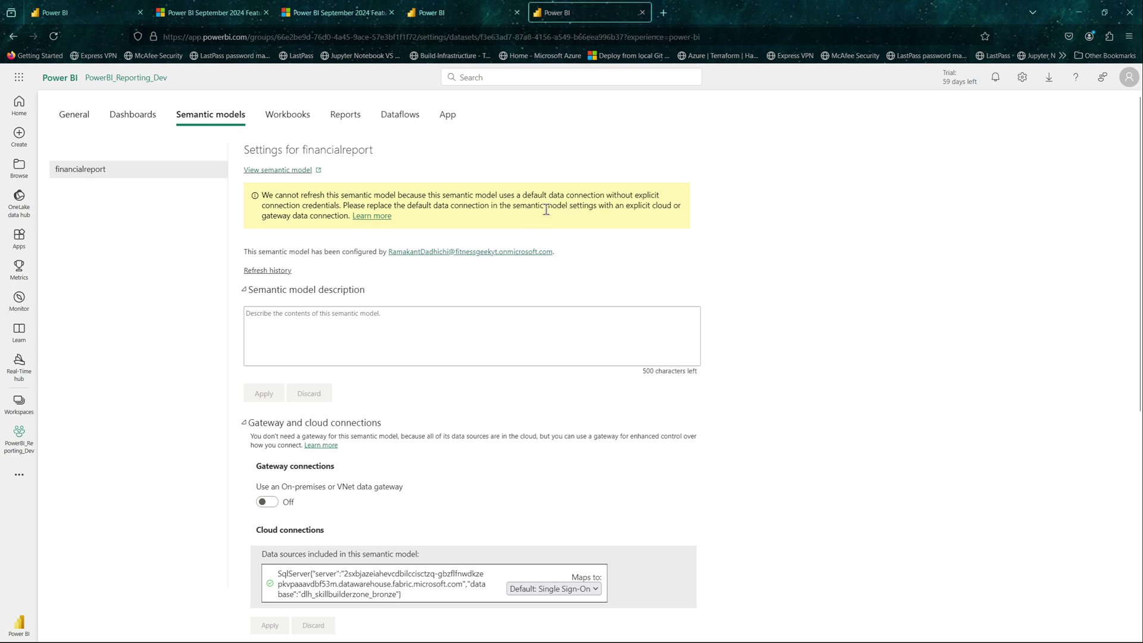
{"action": "left_click", "coordinate": [246, 472]}
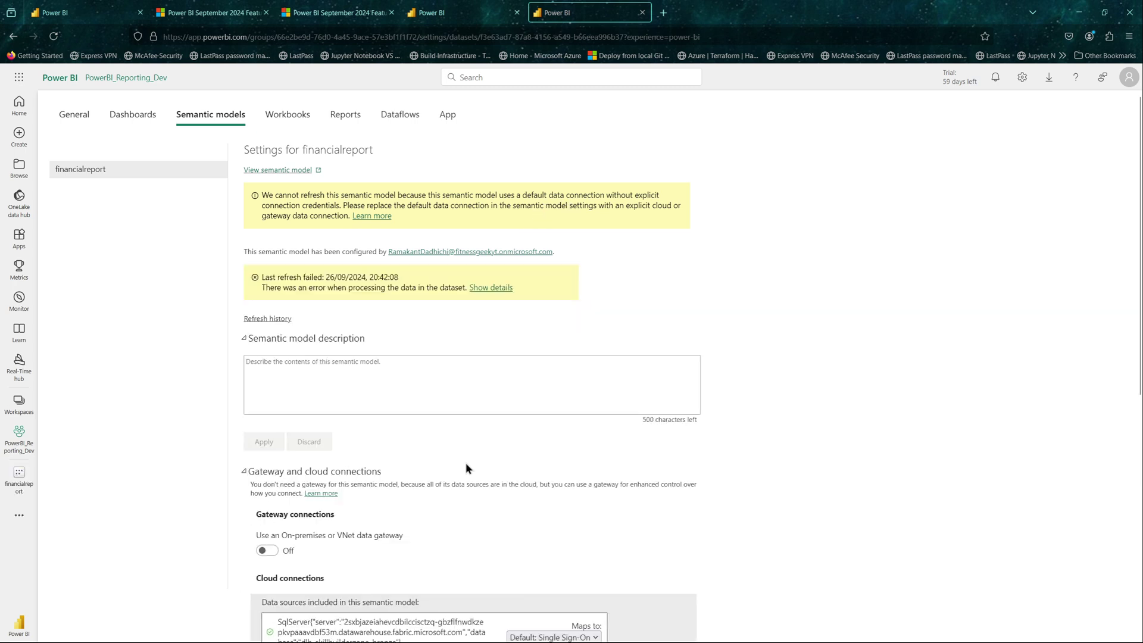
{"action": "scroll", "coordinate": [466, 464], "scroll_direction": "down", "scroll_amount": 3}
{"action": "scroll", "coordinate": [466, 470], "scroll_direction": "down", "scroll_amount": 1}
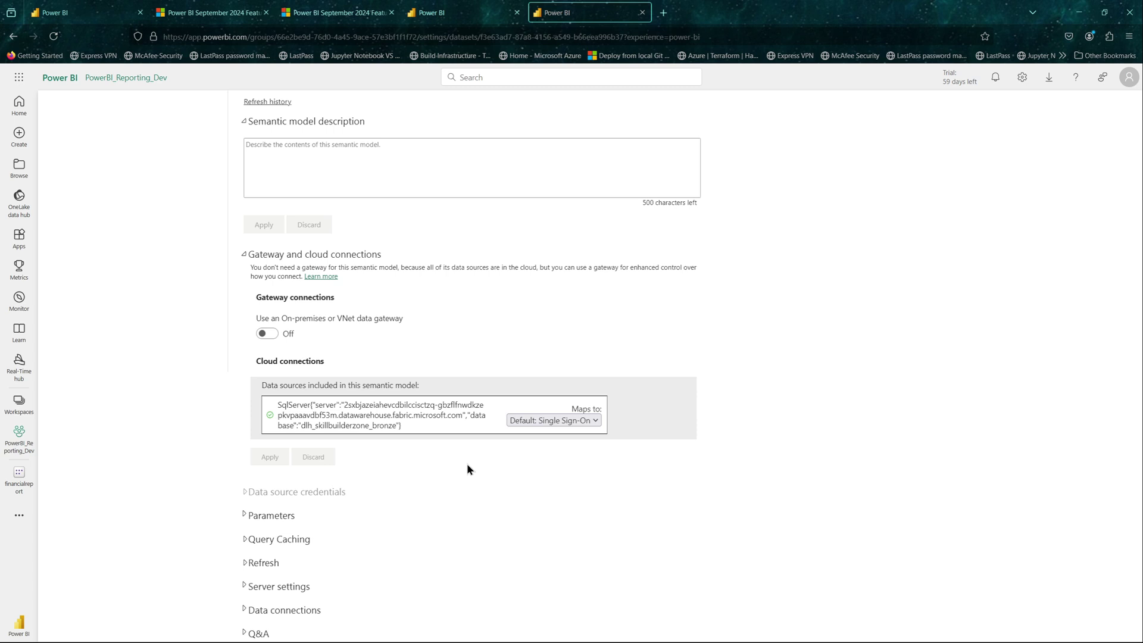
{"action": "left_click", "coordinate": [542, 419]}
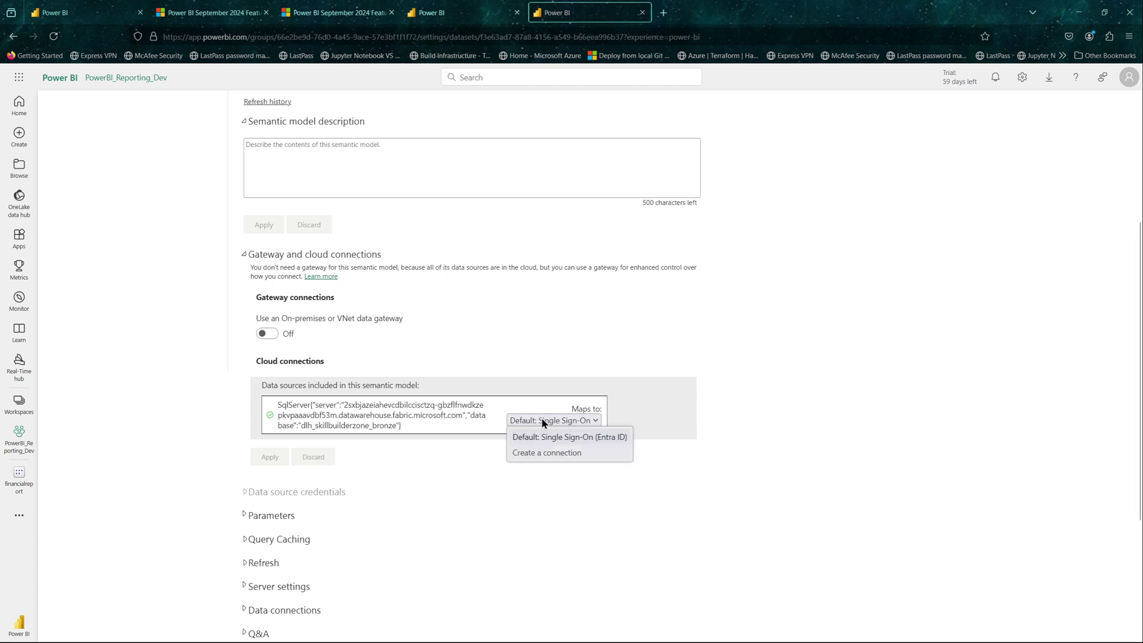
{"action": "left_click", "coordinate": [541, 454]}
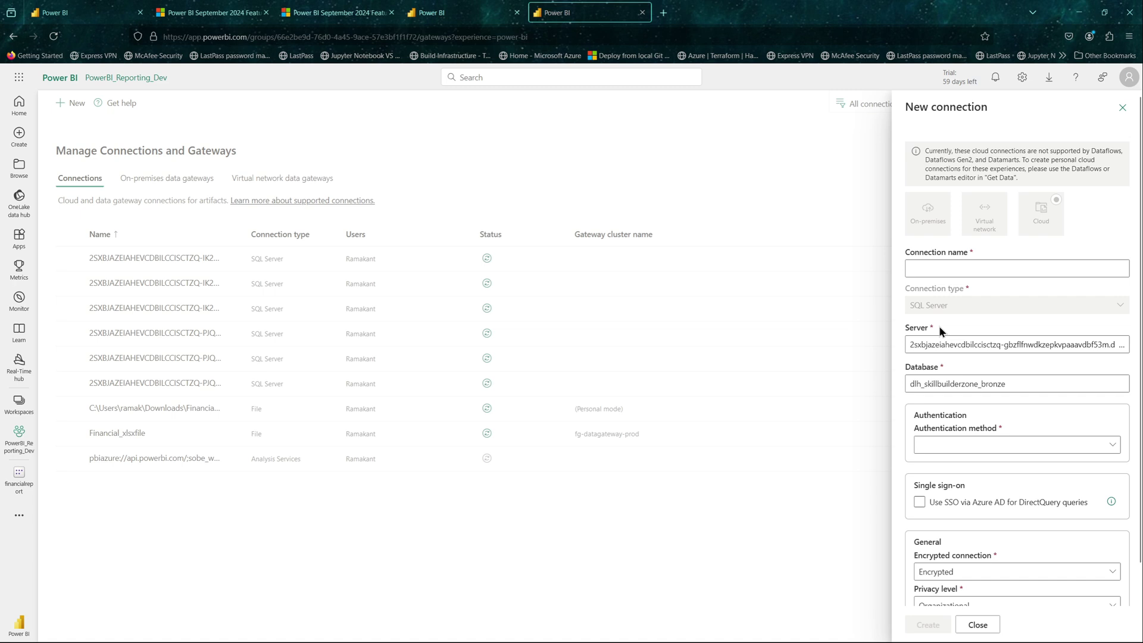
- Name the new connection datalakehouse_dev and set its authentication method to OAuth 2.0
{"action": "left_click", "coordinate": [980, 269]}
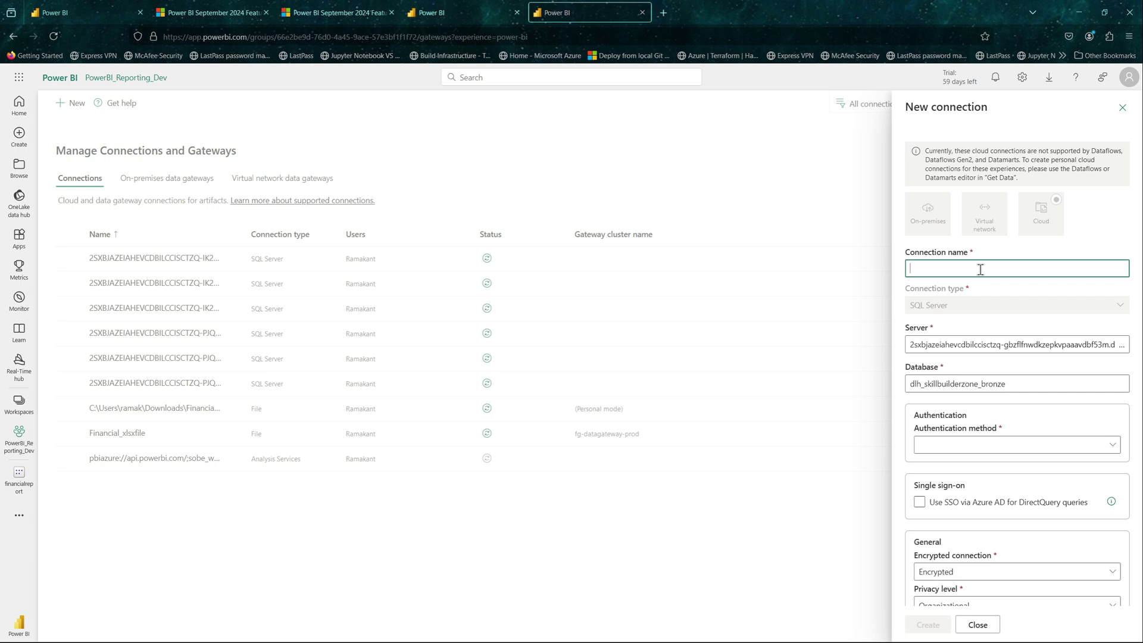
{"action": "type", "text": "datalakehouse_dev"}
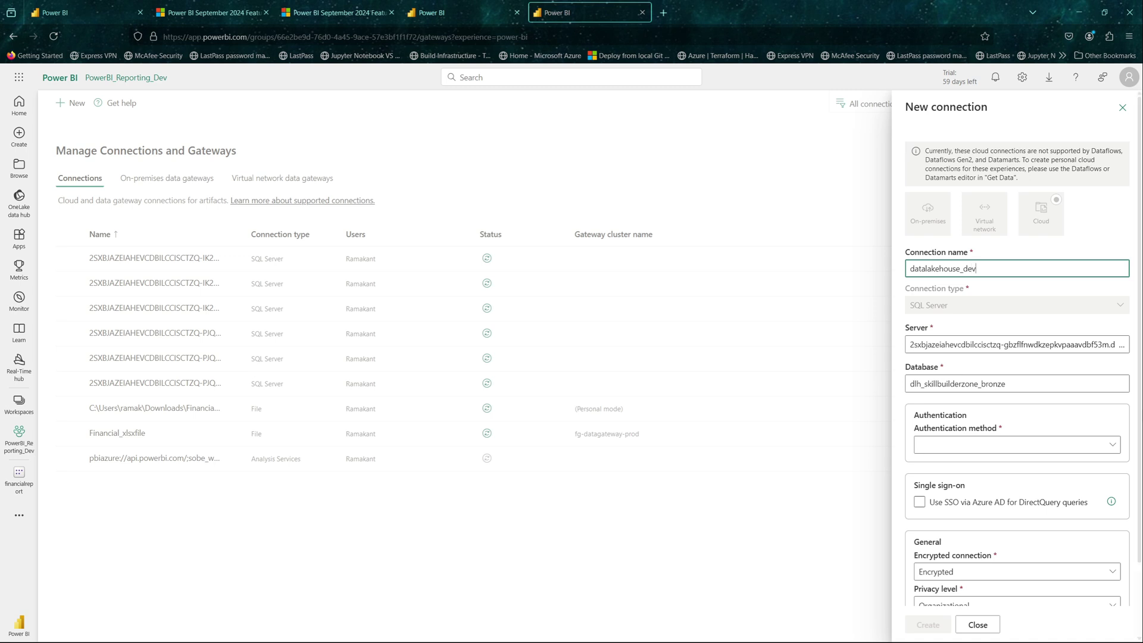
{"action": "left_click", "coordinate": [1004, 453]}
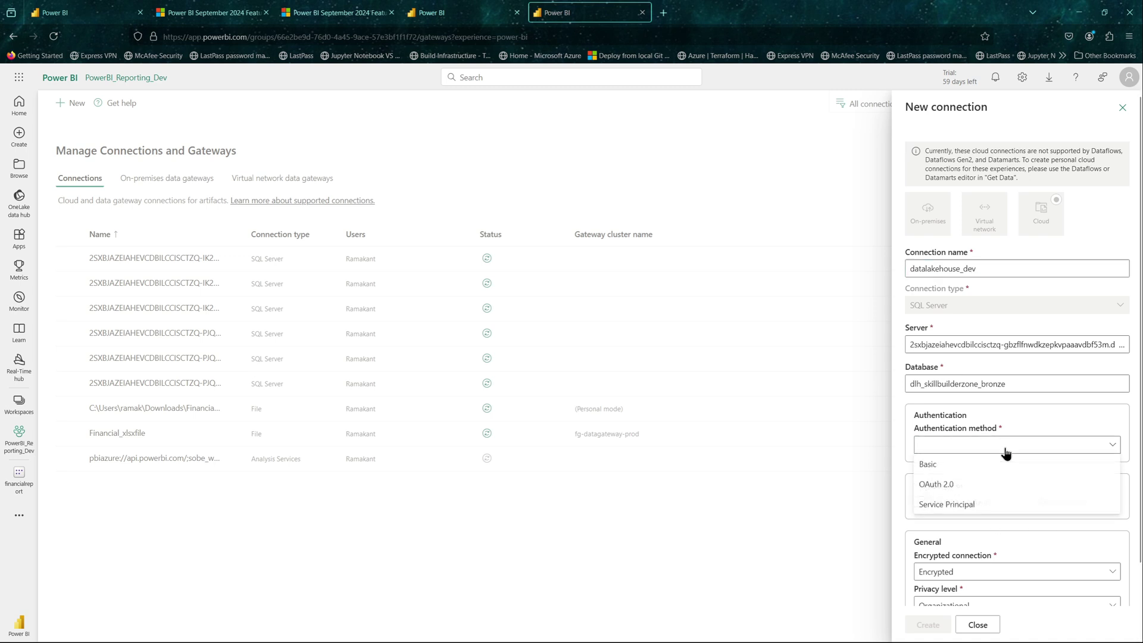
{"action": "left_click", "coordinate": [960, 485]}
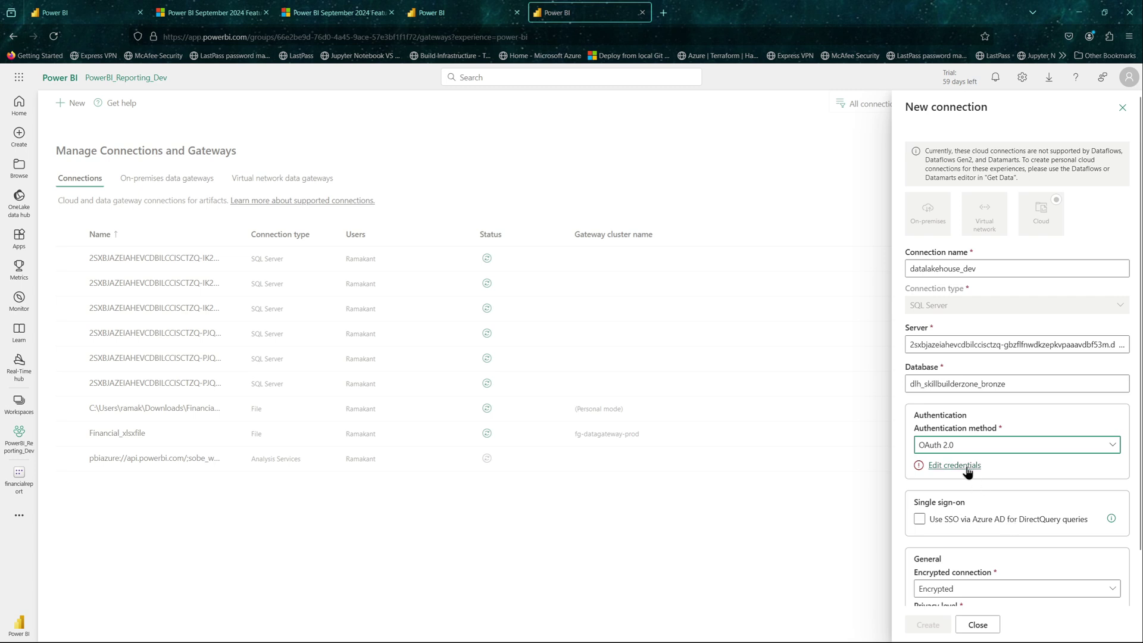
- Sign in with the authorising account and create the datalakehouse_dev connection
{"action": "left_click", "coordinate": [954, 465]}
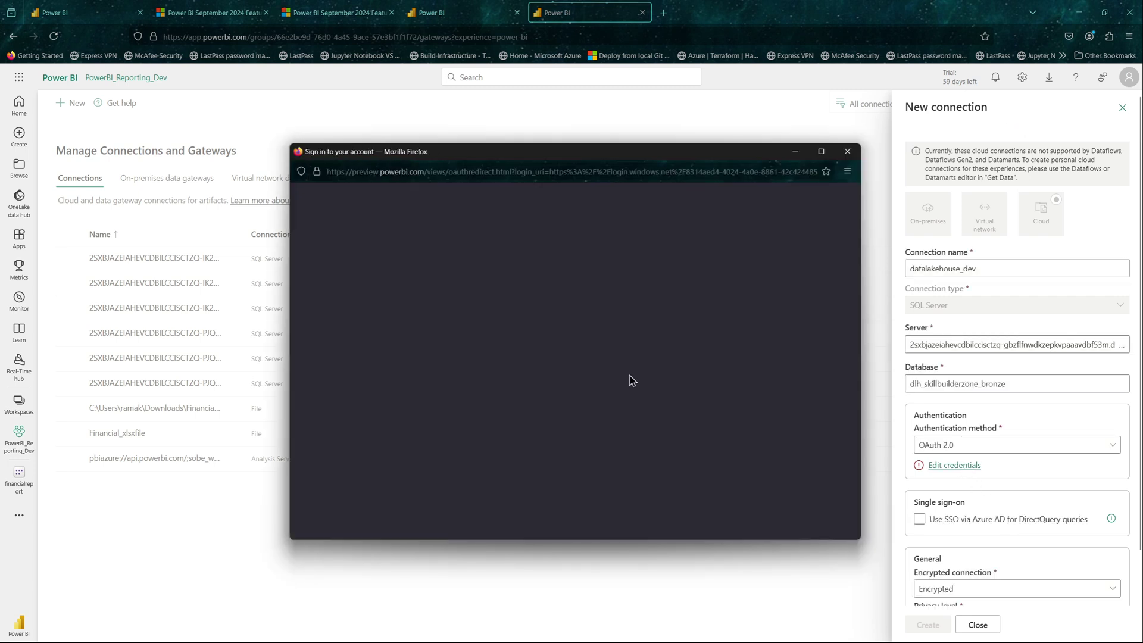
{"action": "left_click", "coordinate": [679, 352]}
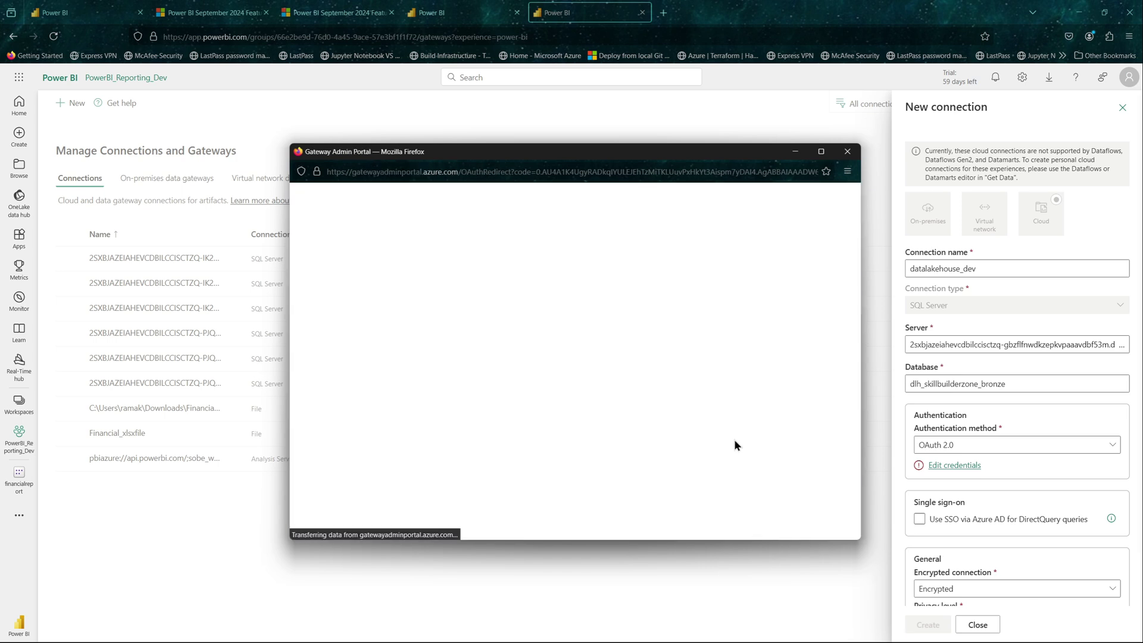
{"action": "scroll", "coordinate": [1031, 548], "scroll_direction": "down", "scroll_amount": 2}
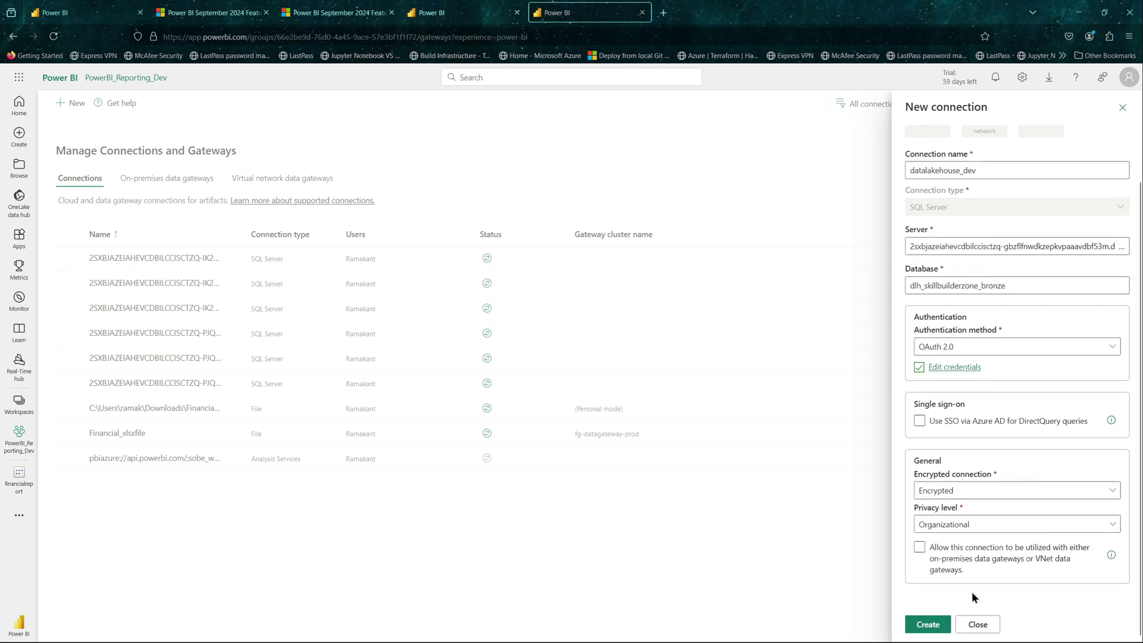
{"action": "left_click", "coordinate": [938, 626]}
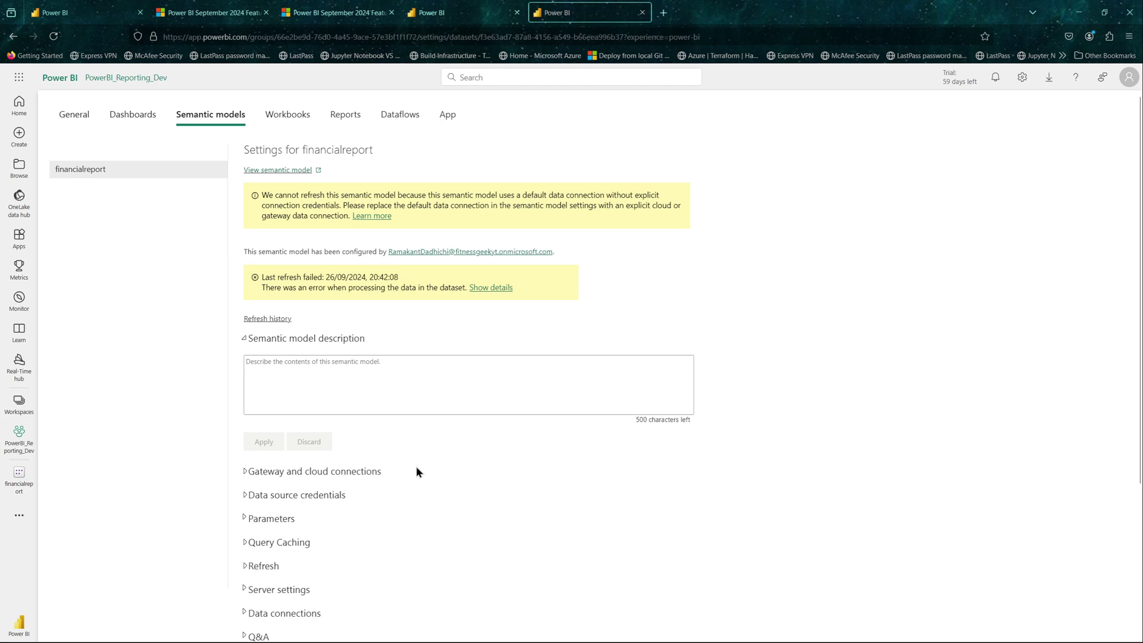
- Review the gateway and cloud connections settings, then return to the workspace item list
{"action": "left_click", "coordinate": [348, 473]}
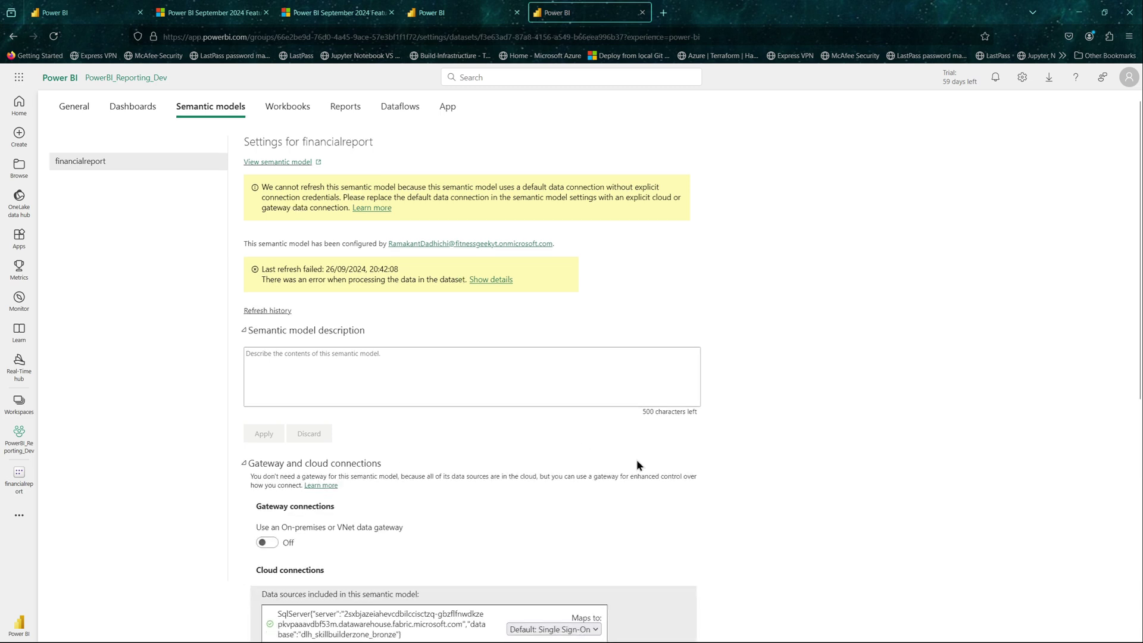
{"action": "scroll", "coordinate": [636, 460], "scroll_direction": "down", "scroll_amount": 2}
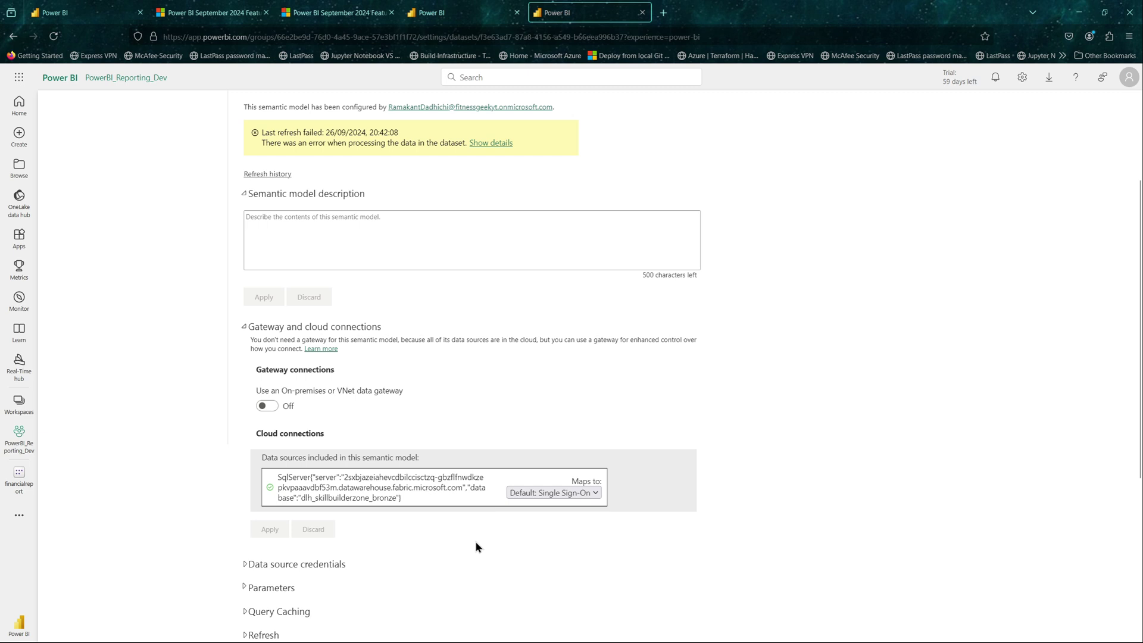
{"action": "scroll", "coordinate": [475, 547], "scroll_direction": "down", "scroll_amount": 1}
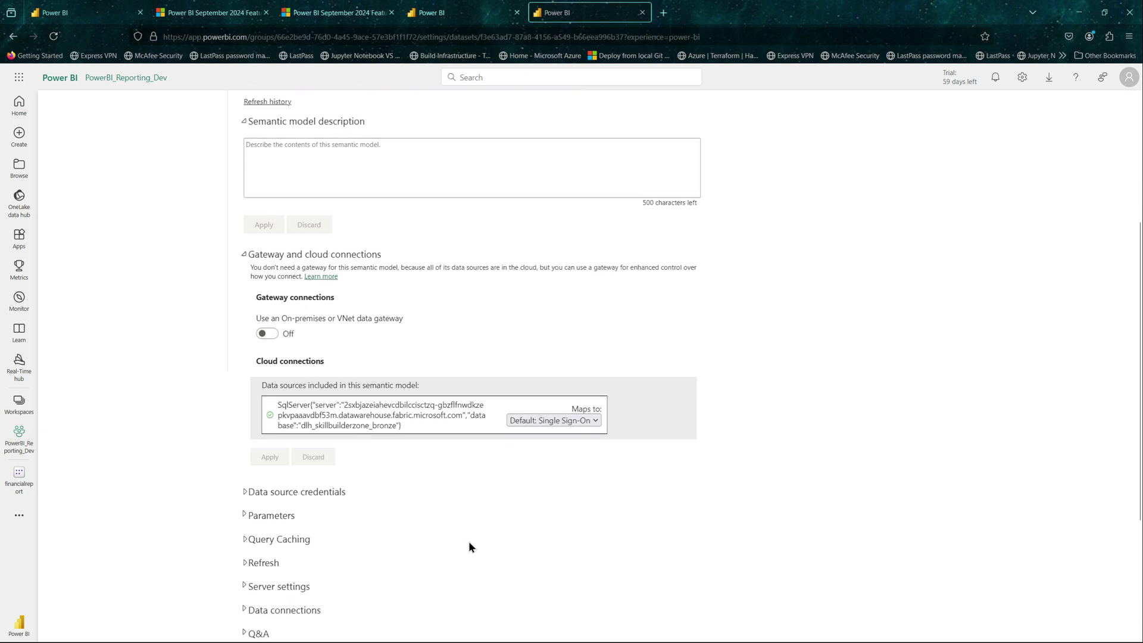
{"action": "key", "text": "alt+Left"}
- Open financialreport's semantic model settings, check its refresh history, and expand Data source credentials
{"action": "left_click", "coordinate": [329, 483]}
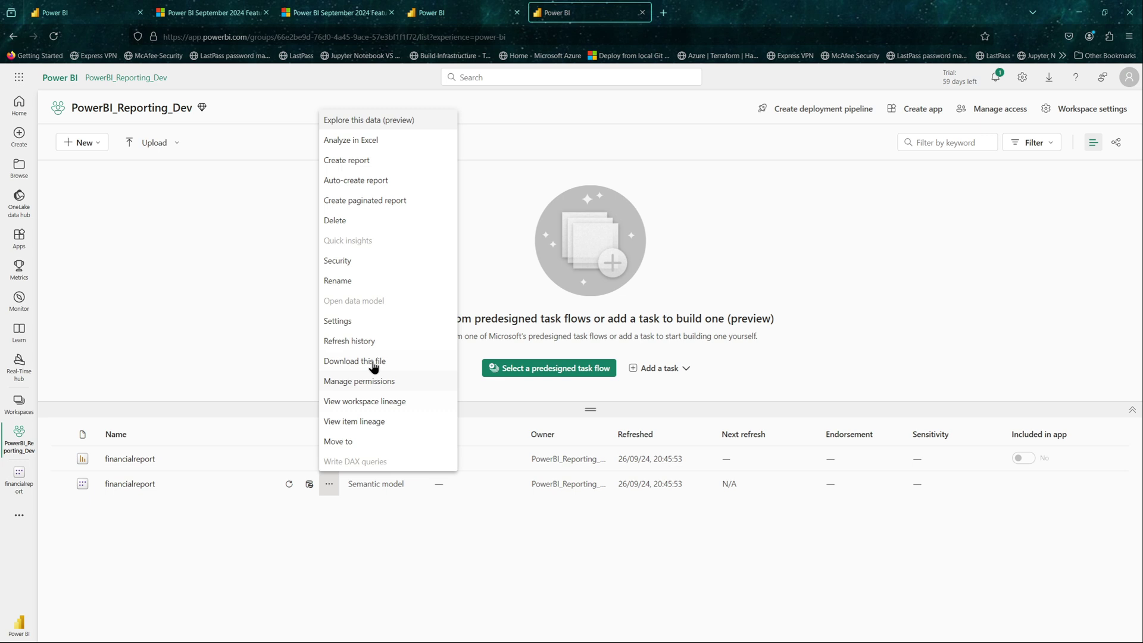
{"action": "left_click", "coordinate": [355, 320]}
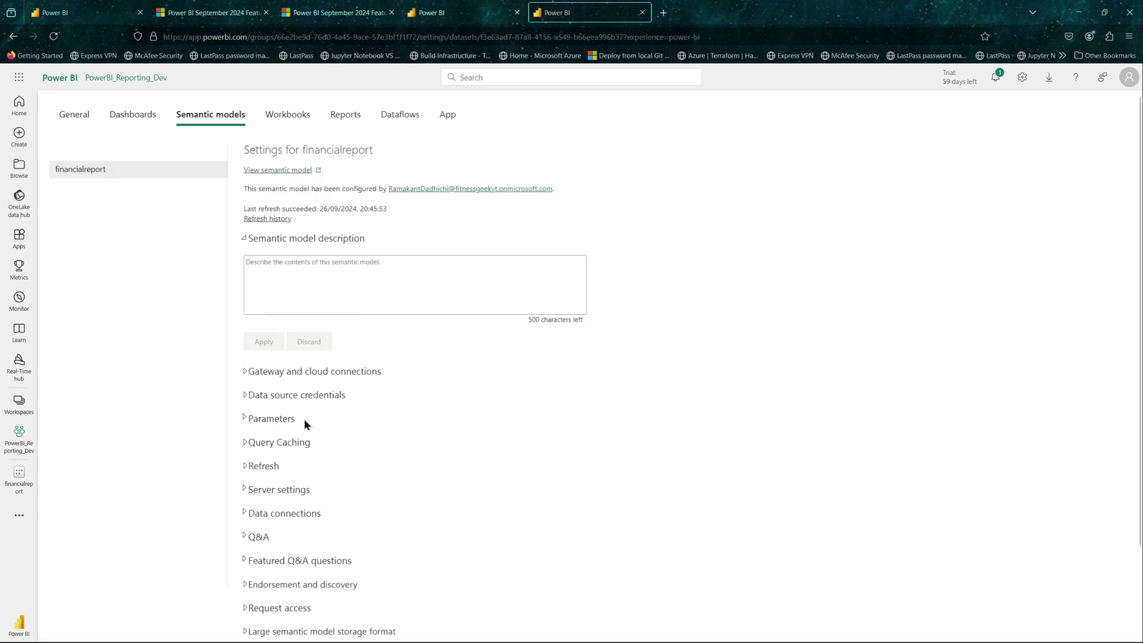
{"action": "left_click", "coordinate": [270, 219]}
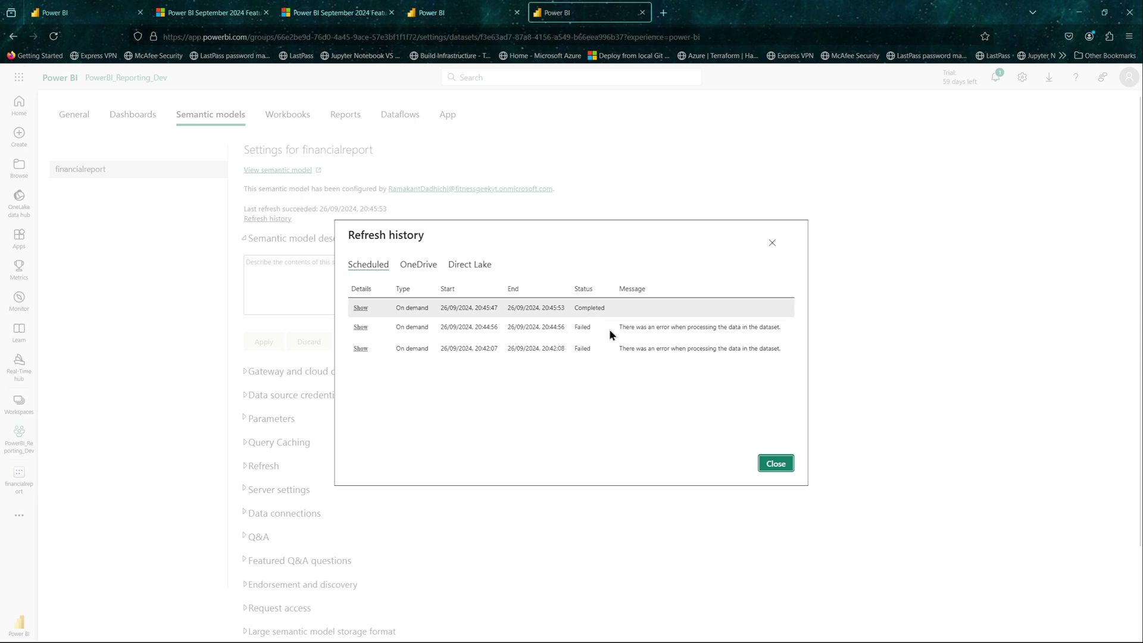
{"action": "left_click", "coordinate": [776, 464]}
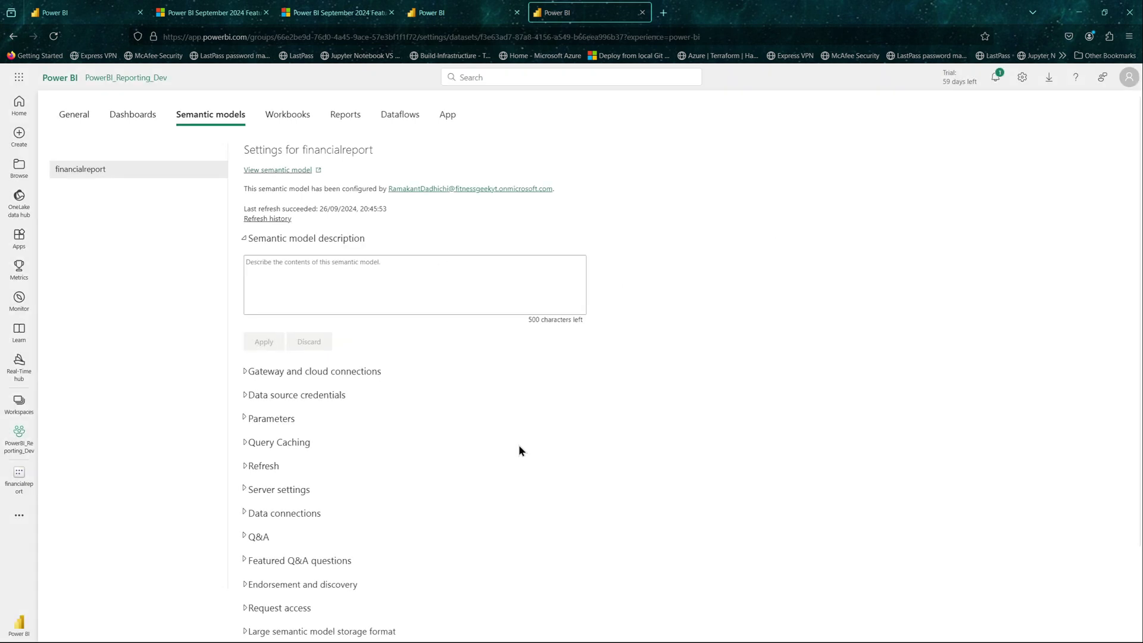
{"action": "left_click", "coordinate": [247, 396]}
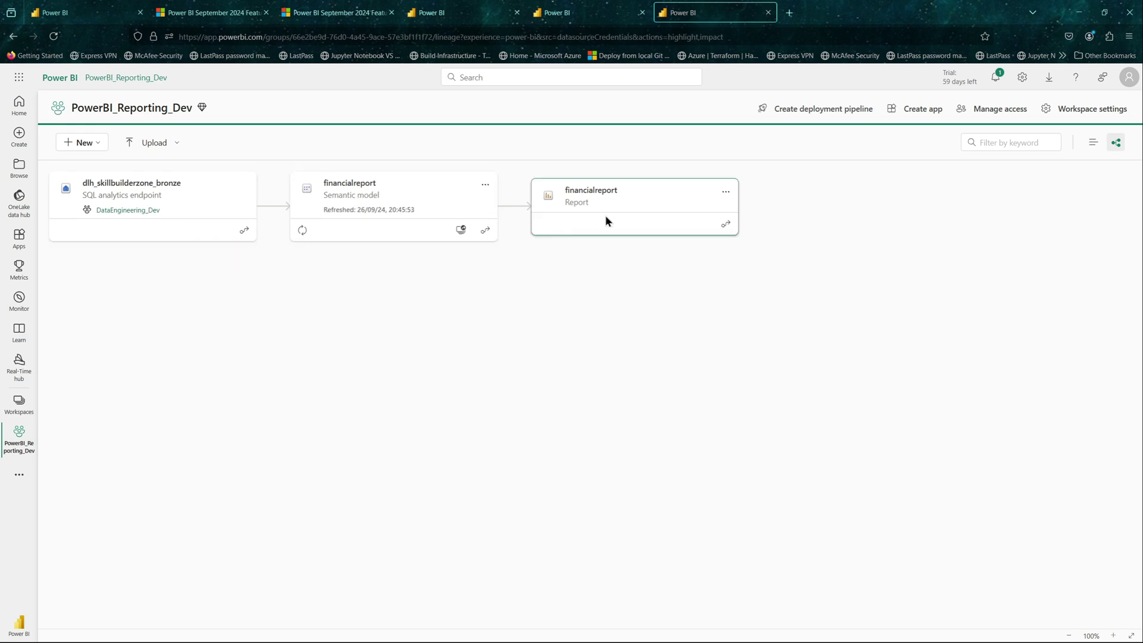
- Close the lineage tab, map the SQL Server data source to datalakehouse_dev, and apply
{"action": "key", "text": "ctrl+w"}
{"action": "left_click", "coordinate": [592, 492]}
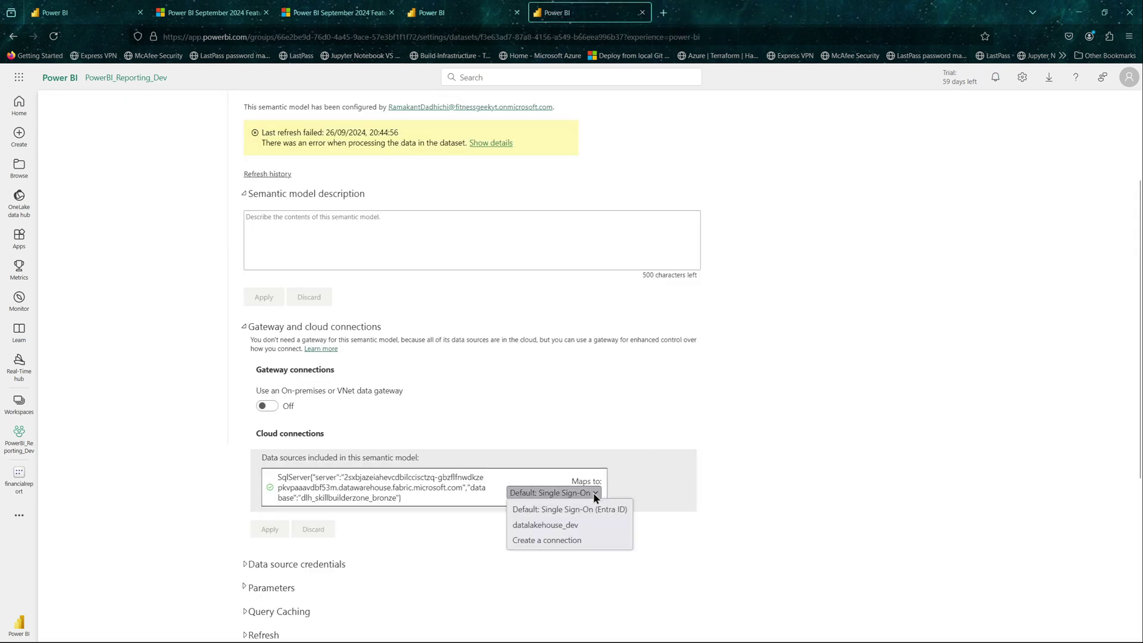
{"action": "left_click", "coordinate": [582, 526]}
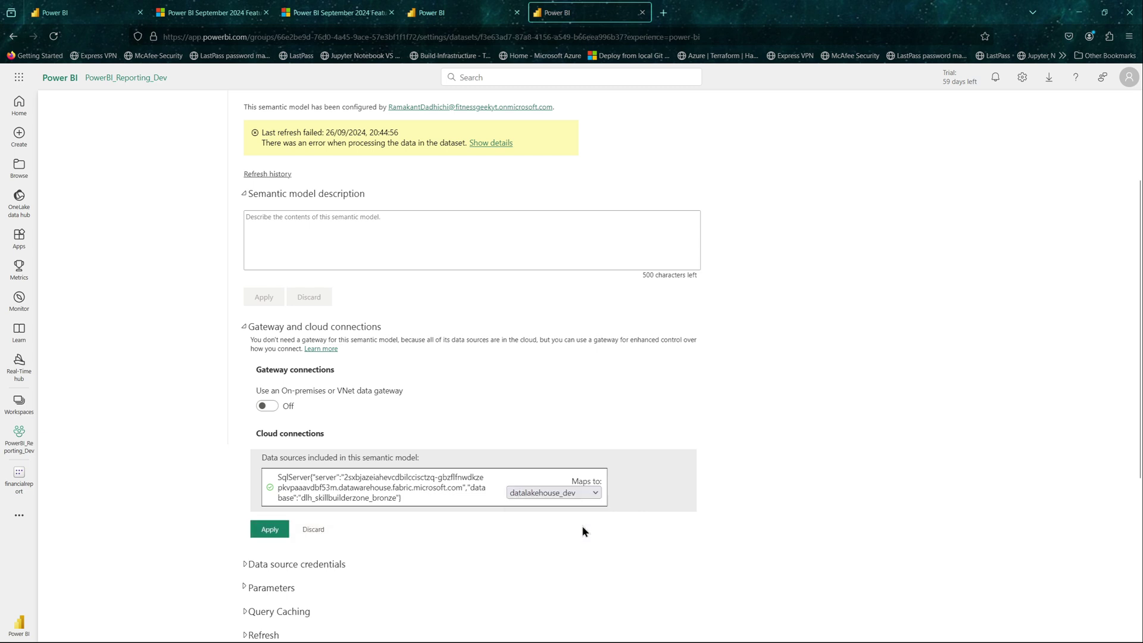
{"action": "left_click", "coordinate": [274, 531]}
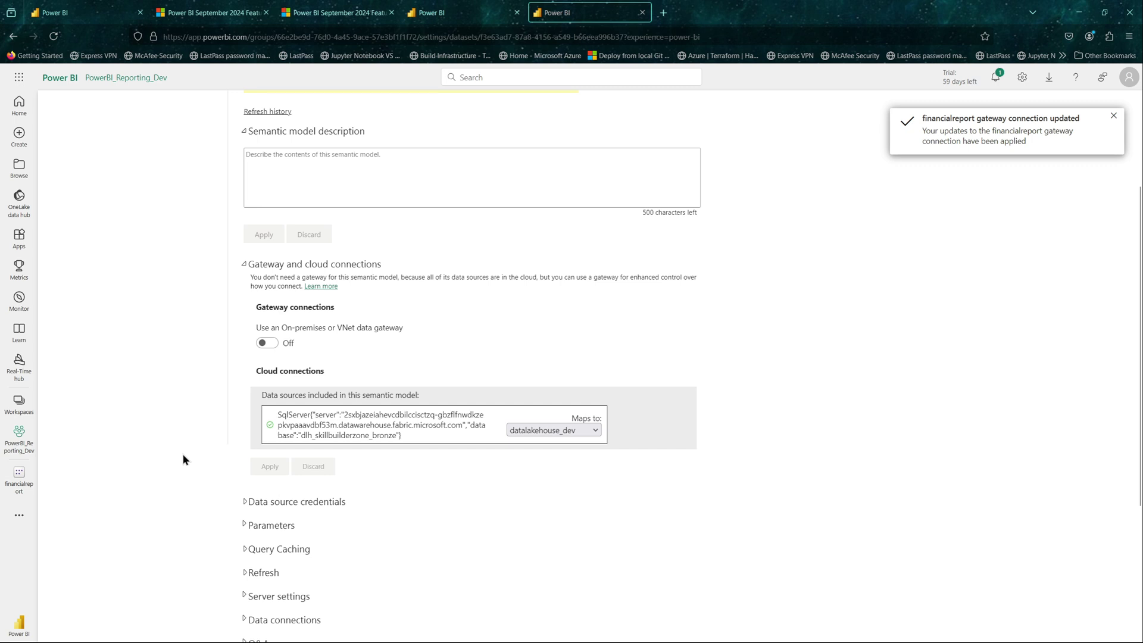
- Refresh financialreport from the PowerBI_Reporting_Dev workspace, then view the model and open Manage connections and gateways
{"action": "left_click", "coordinate": [17, 448]}
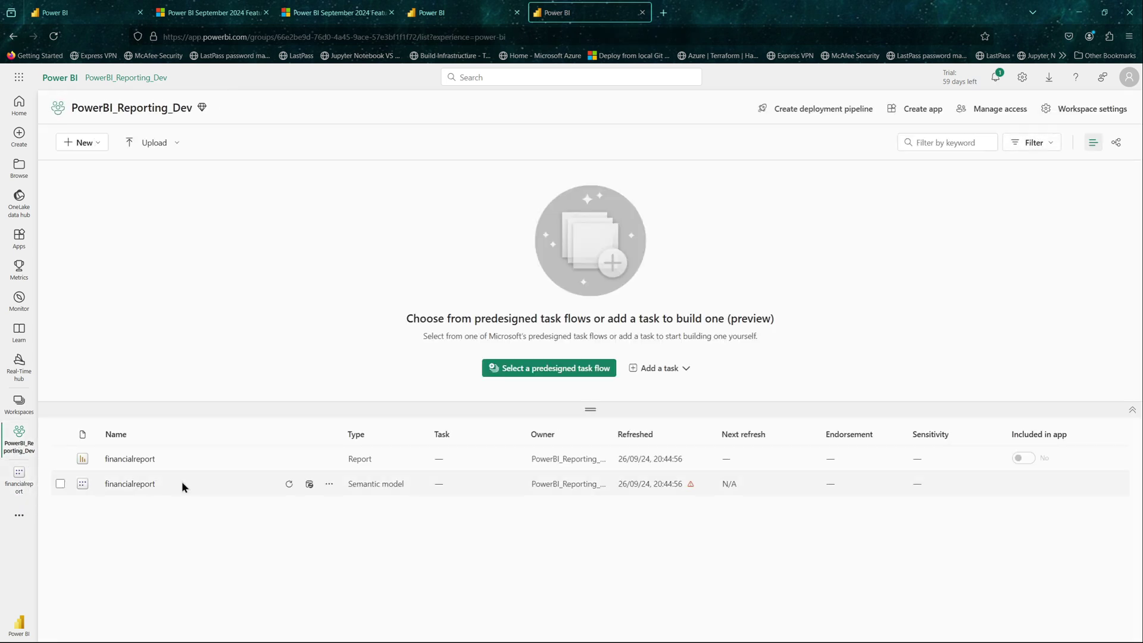
{"action": "left_click", "coordinate": [289, 486]}
{"action": "left_click", "coordinate": [135, 485]}
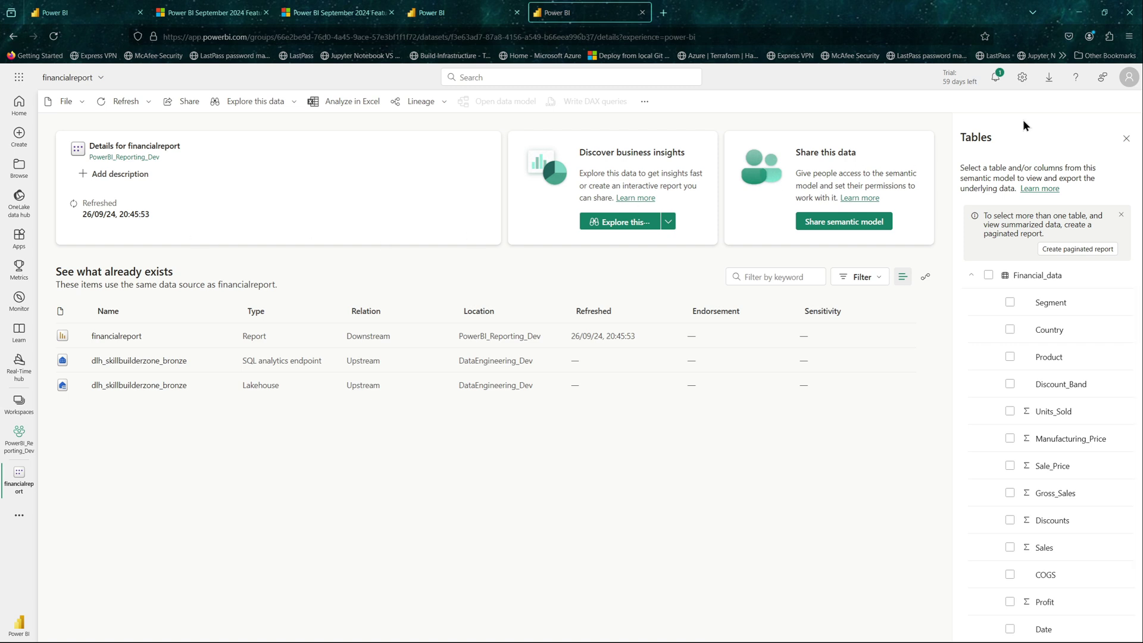
{"action": "left_click", "coordinate": [1024, 82]}
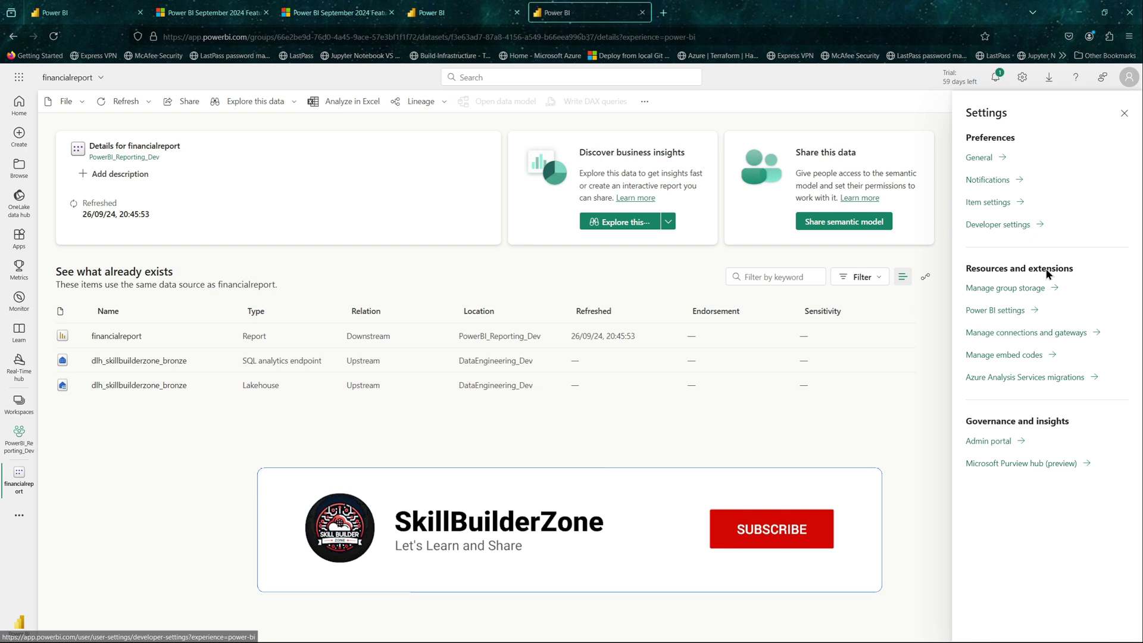
{"action": "left_click", "coordinate": [1030, 334]}
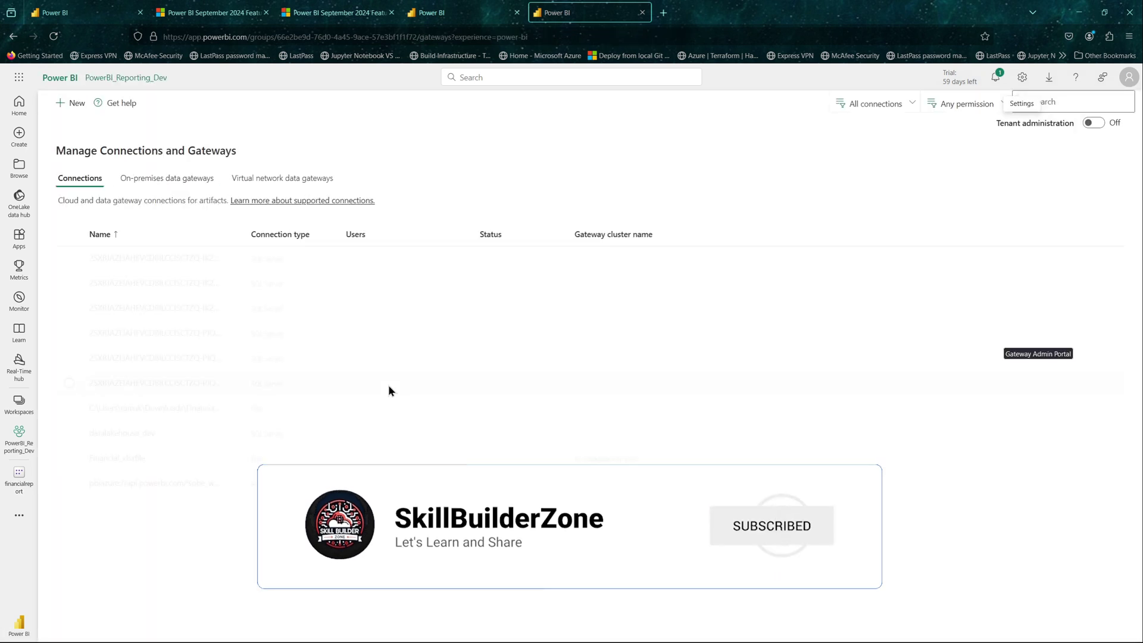